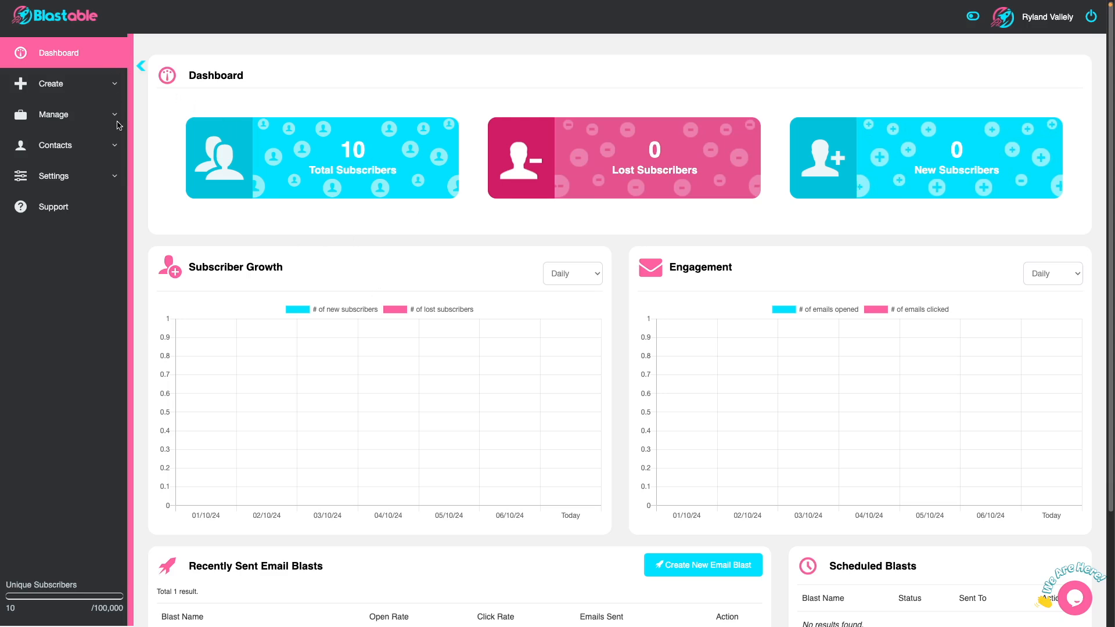
Create a new automation named "My Automation" with Retrigger set to No and open it for building
{"action": "left_click", "coordinate": [98, 85]}
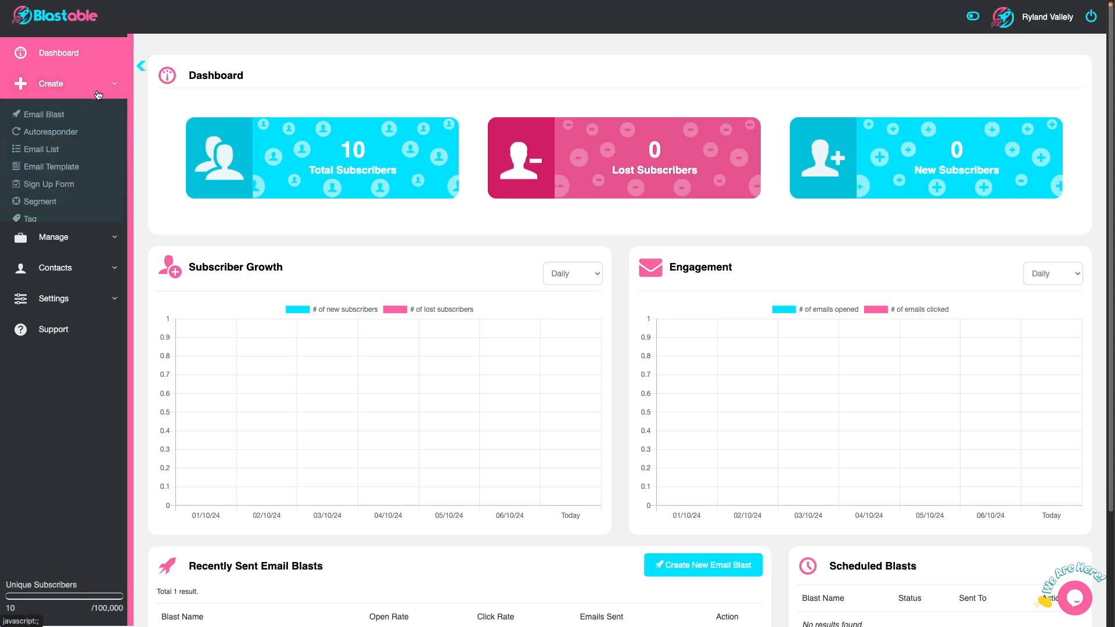
{"action": "left_click", "coordinate": [80, 245]}
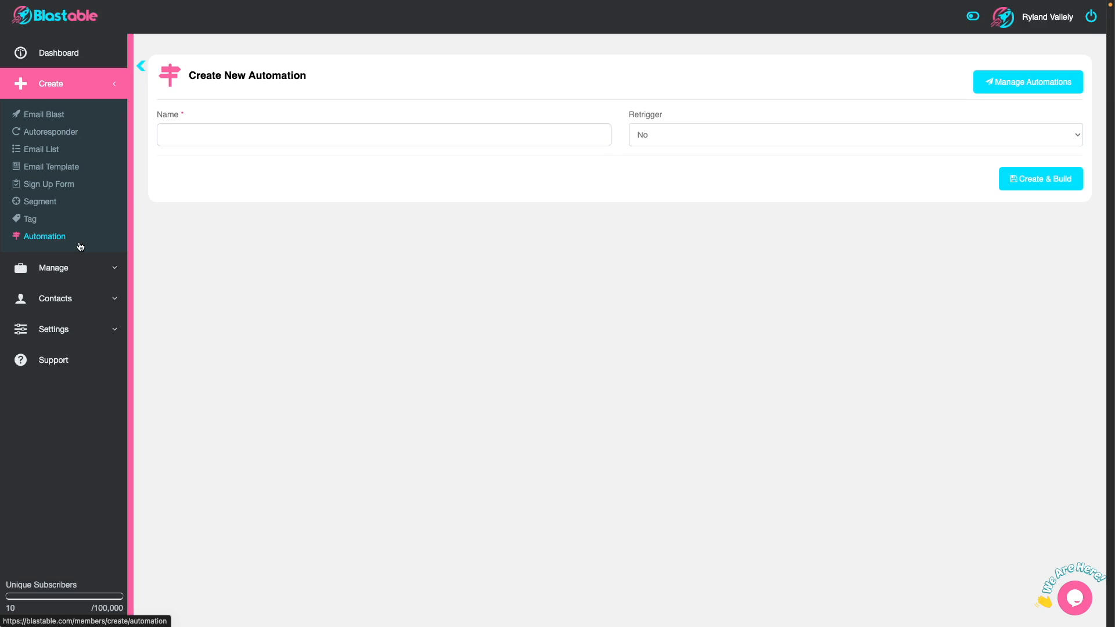
{"action": "left_click", "coordinate": [197, 134]}
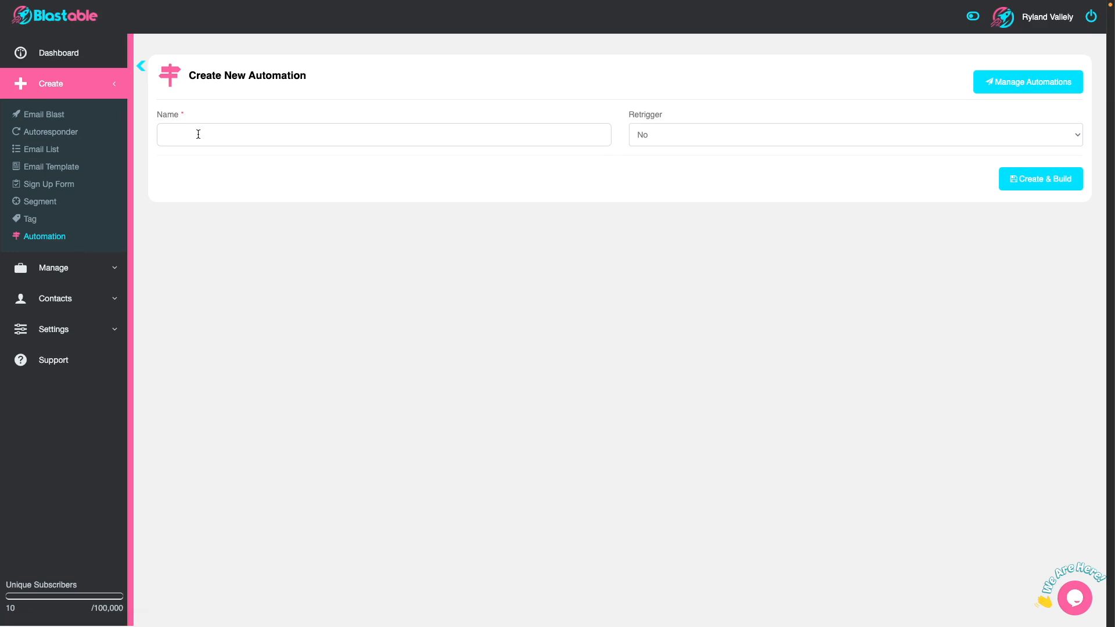
{"action": "type", "text": "My Automation"}
{"action": "left_click", "coordinate": [671, 137]}
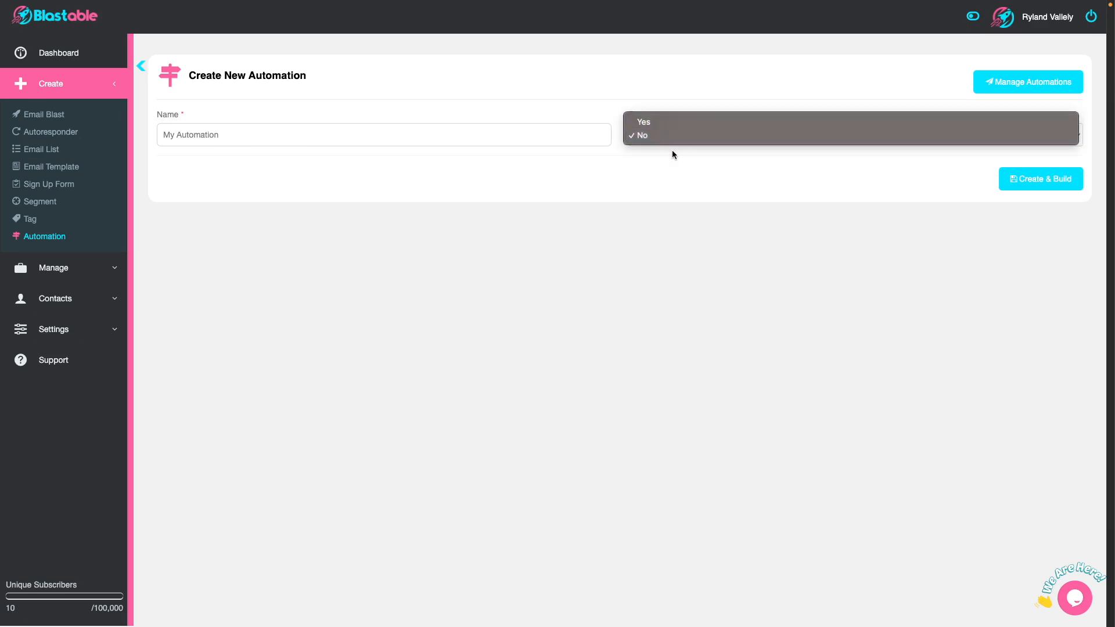
{"action": "left_click", "coordinate": [673, 153]}
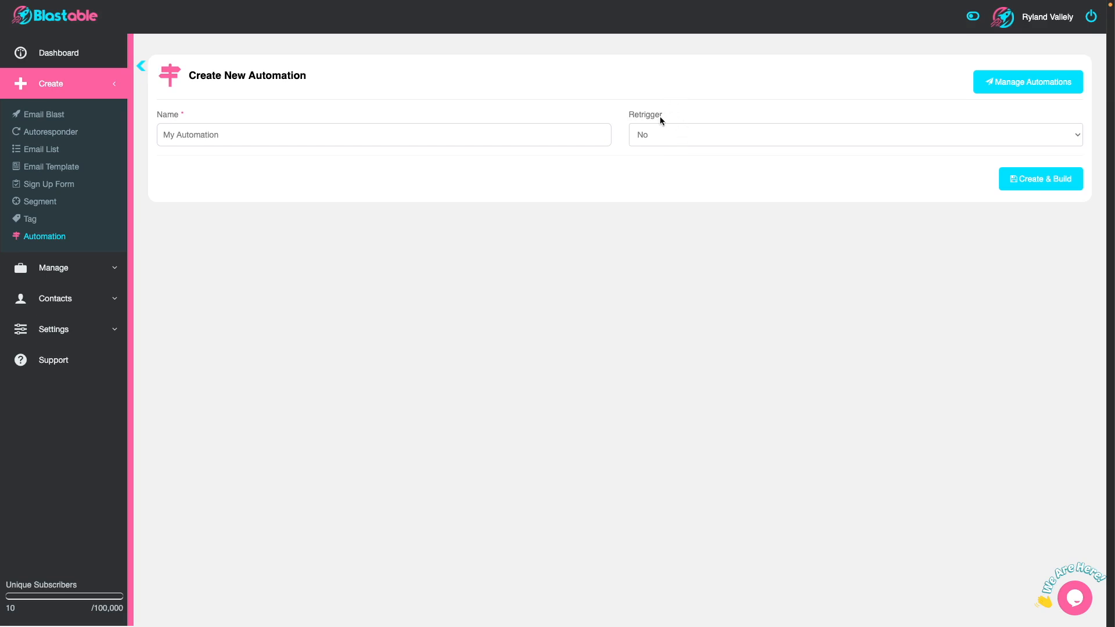
{"action": "left_click", "coordinate": [1012, 181]}
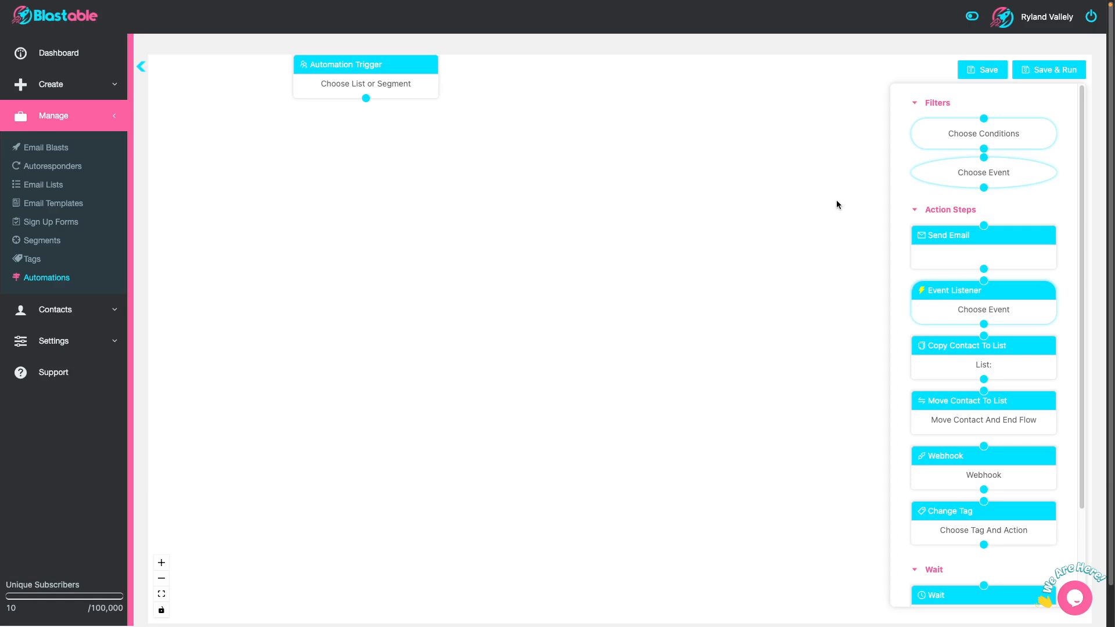
Set the automation trigger to the list Blastable Test List
{"action": "left_click", "coordinate": [357, 85]}
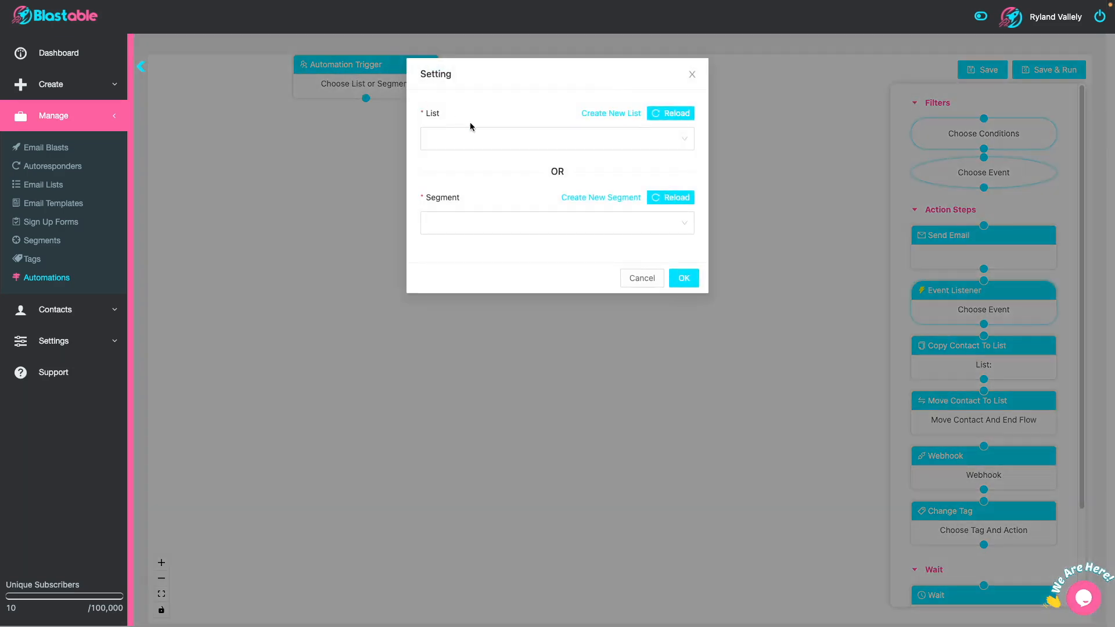
{"action": "left_click", "coordinate": [480, 137]}
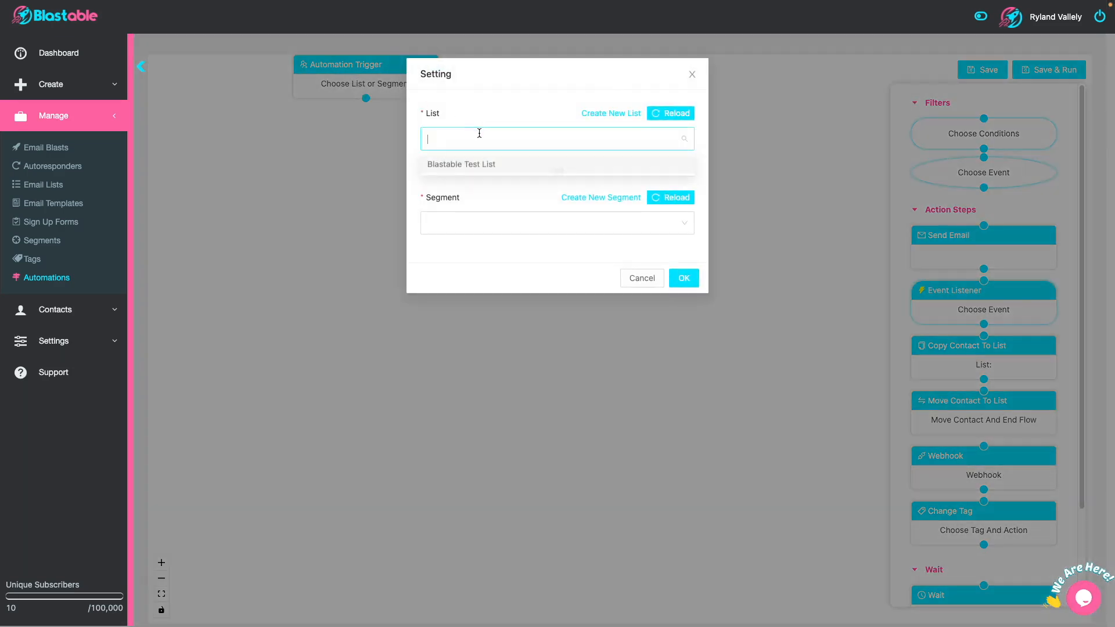
{"action": "left_click", "coordinate": [487, 167]}
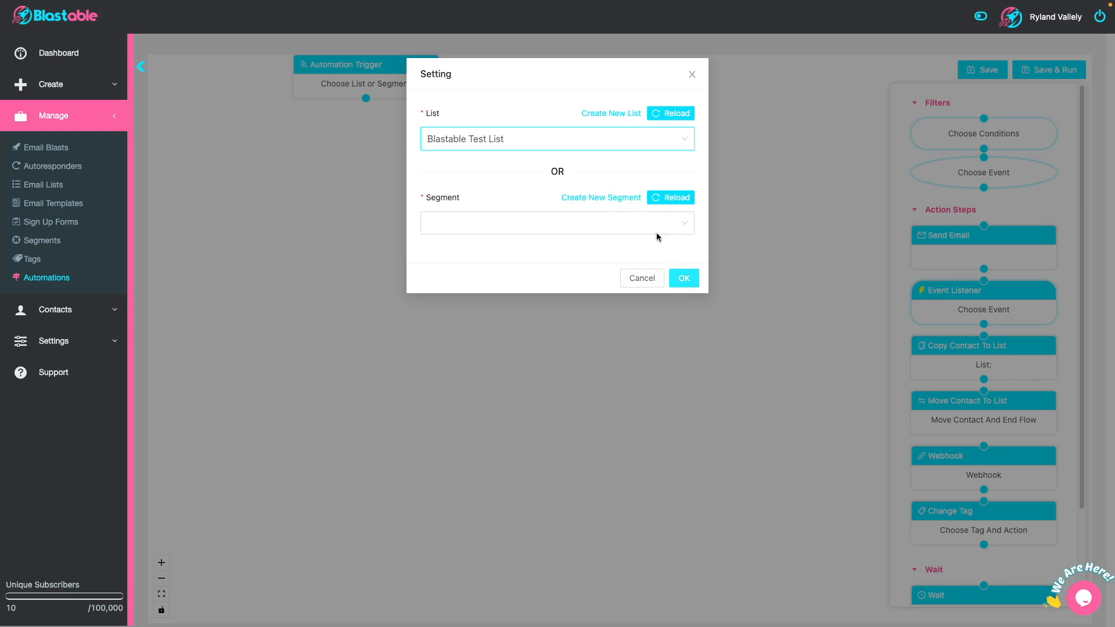
{"action": "left_click", "coordinate": [682, 277]}
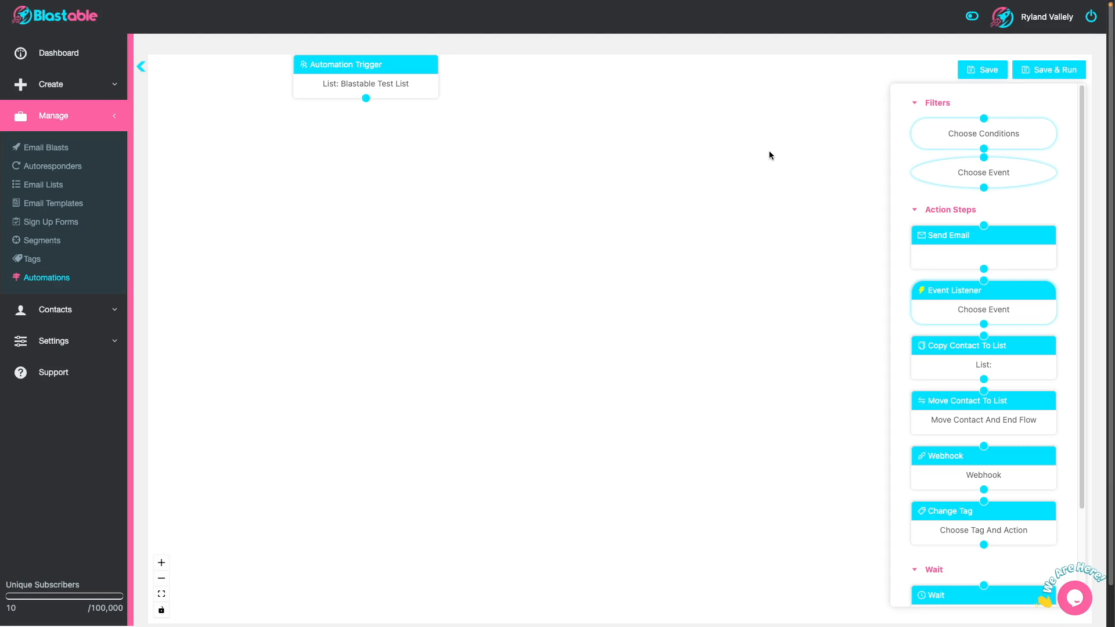
Place a conditions filter below the automation trigger and add a condition with the Last Opened criteria
{"action": "left_click_drag", "start_coordinate": [1000, 133], "coordinate": [407, 185]}
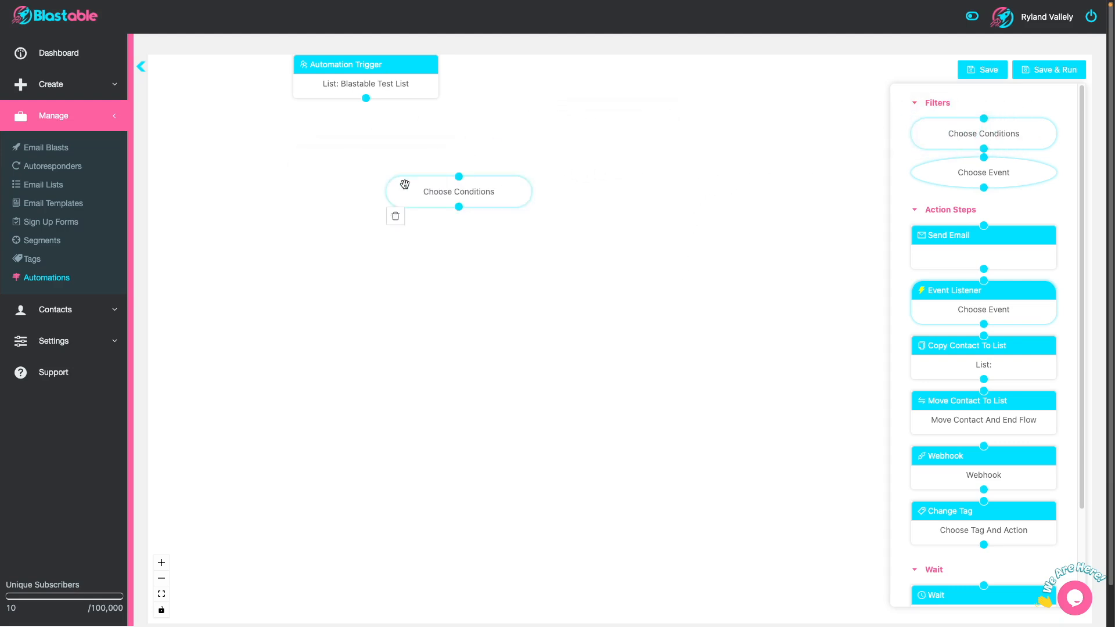
{"action": "double_click", "coordinate": [466, 199]}
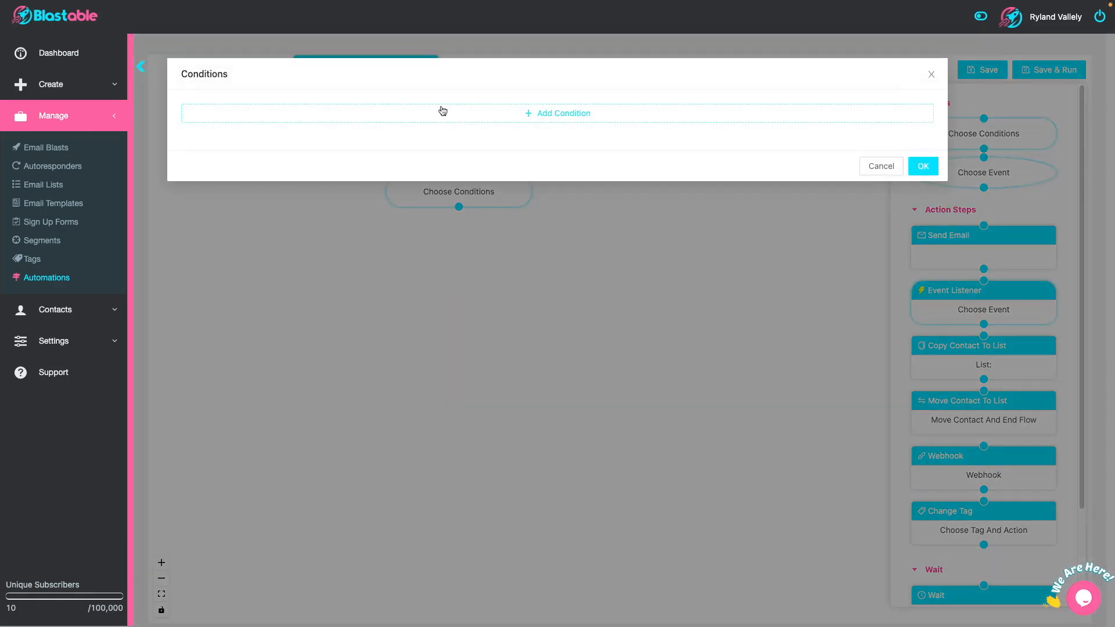
{"action": "left_click", "coordinate": [444, 114]}
{"action": "left_click", "coordinate": [265, 143]}
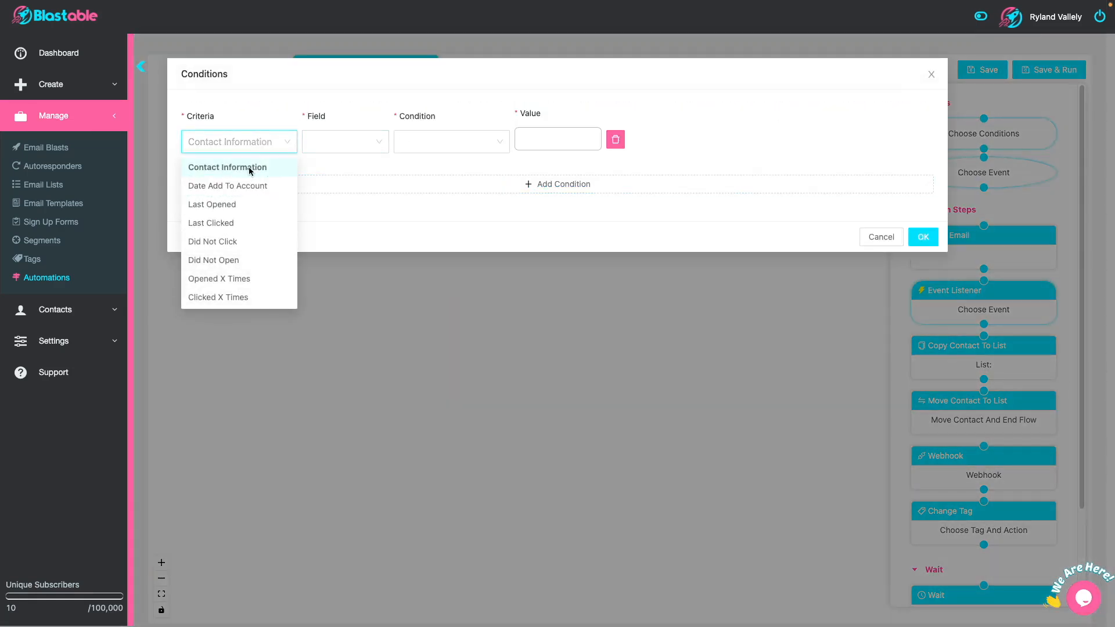
{"action": "left_click", "coordinate": [253, 200]}
Set the Last Opened condition to In The Last 30 Days and connect the conditions filter to the automation trigger
{"action": "left_click", "coordinate": [366, 141]}
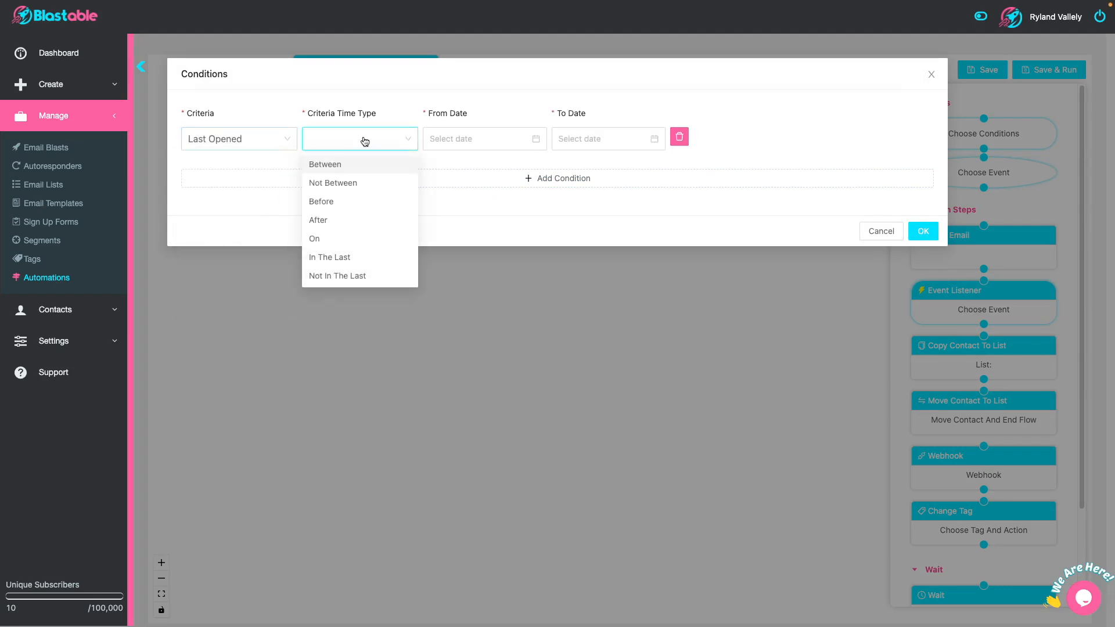
{"action": "left_click", "coordinate": [357, 257]}
{"action": "left_click", "coordinate": [451, 133]}
{"action": "type", "text": "30"}
{"action": "left_click", "coordinate": [619, 140]}
{"action": "left_click", "coordinate": [627, 164]}
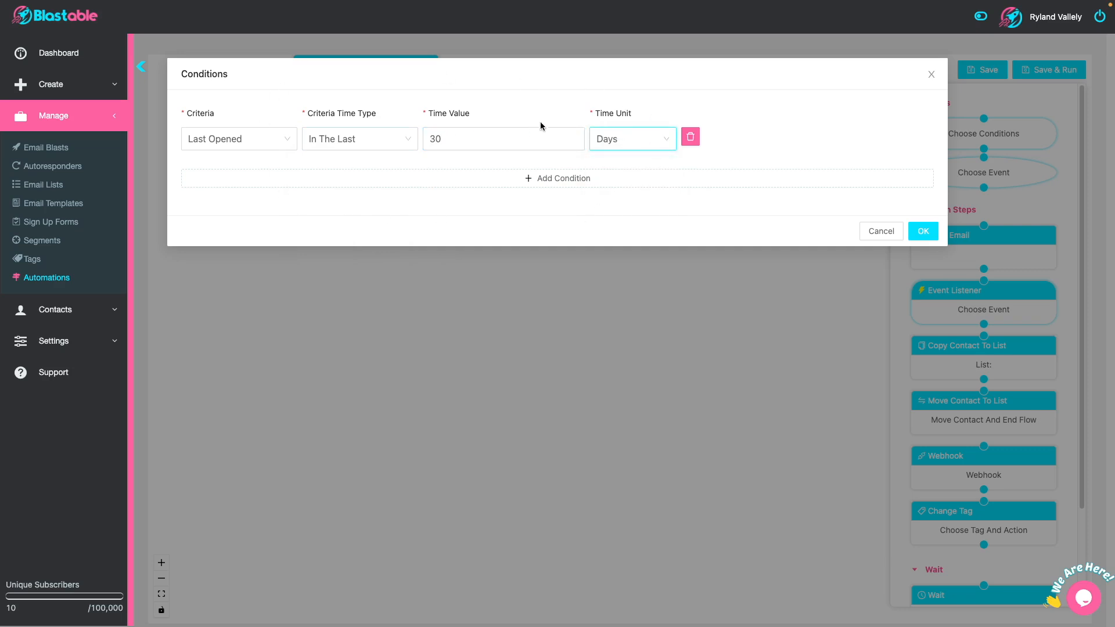
{"action": "left_click", "coordinate": [575, 183]}
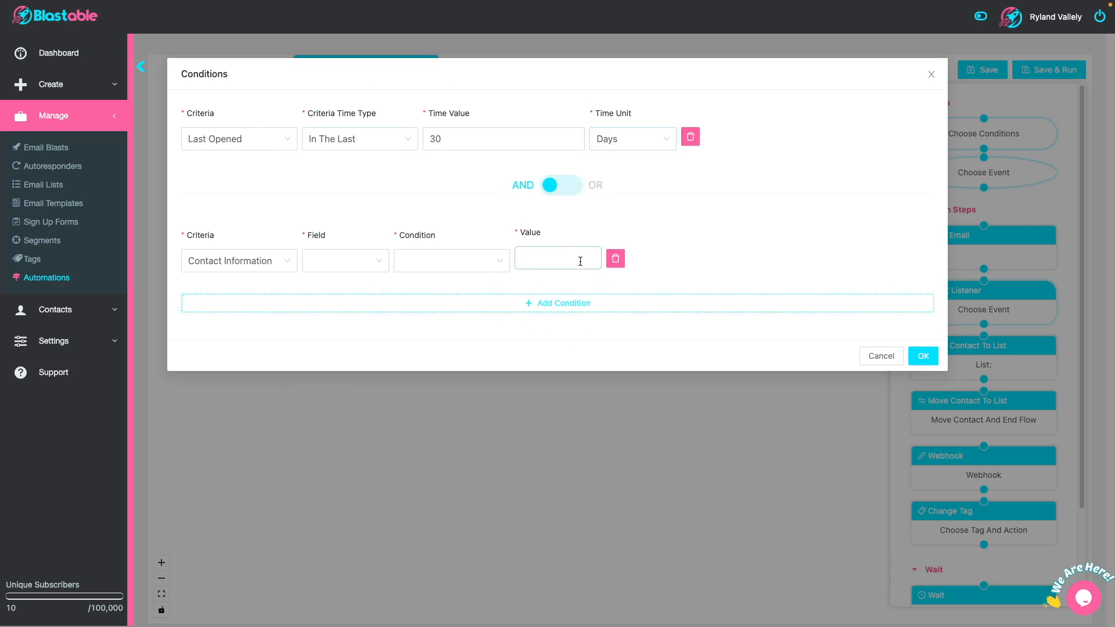
{"action": "left_click", "coordinate": [615, 259]}
{"action": "left_click", "coordinate": [923, 231]}
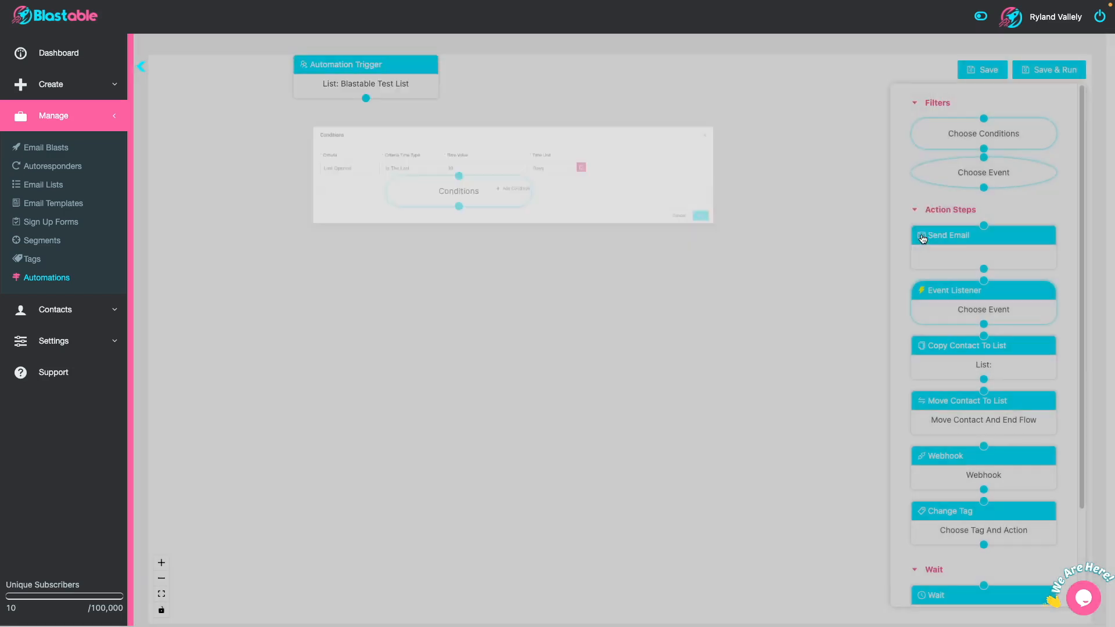
{"action": "left_click_drag", "start_coordinate": [460, 176], "coordinate": [366, 100]}
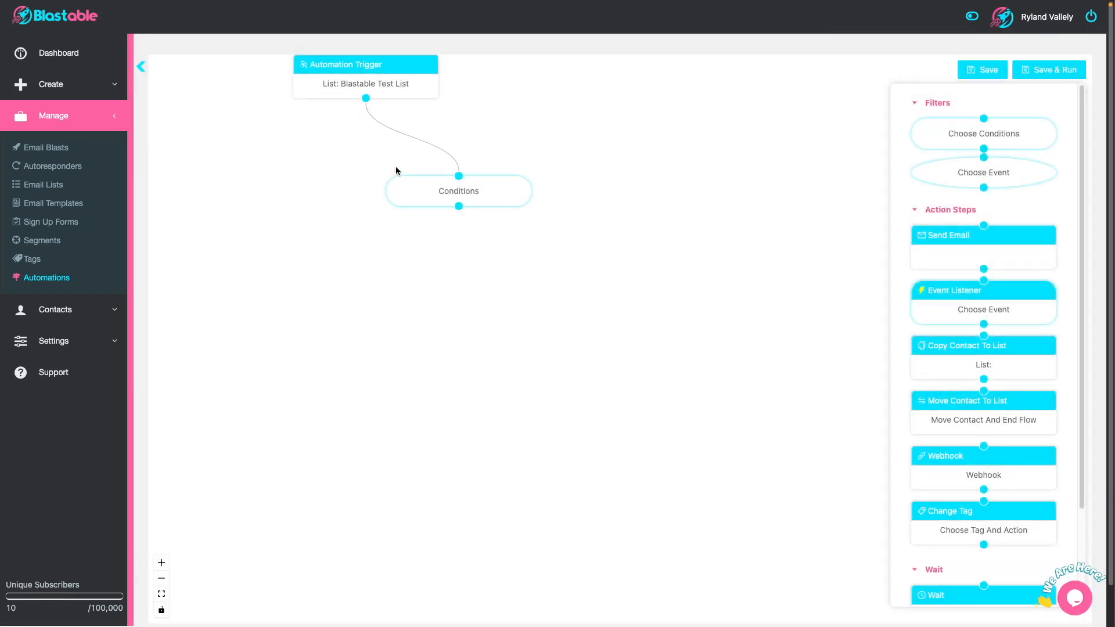
Place an event filter below the Conditions filter and set its event to Not Open
{"action": "left_click_drag", "start_coordinate": [1007, 178], "coordinate": [601, 295]}
{"action": "left_click", "coordinate": [464, 191]}
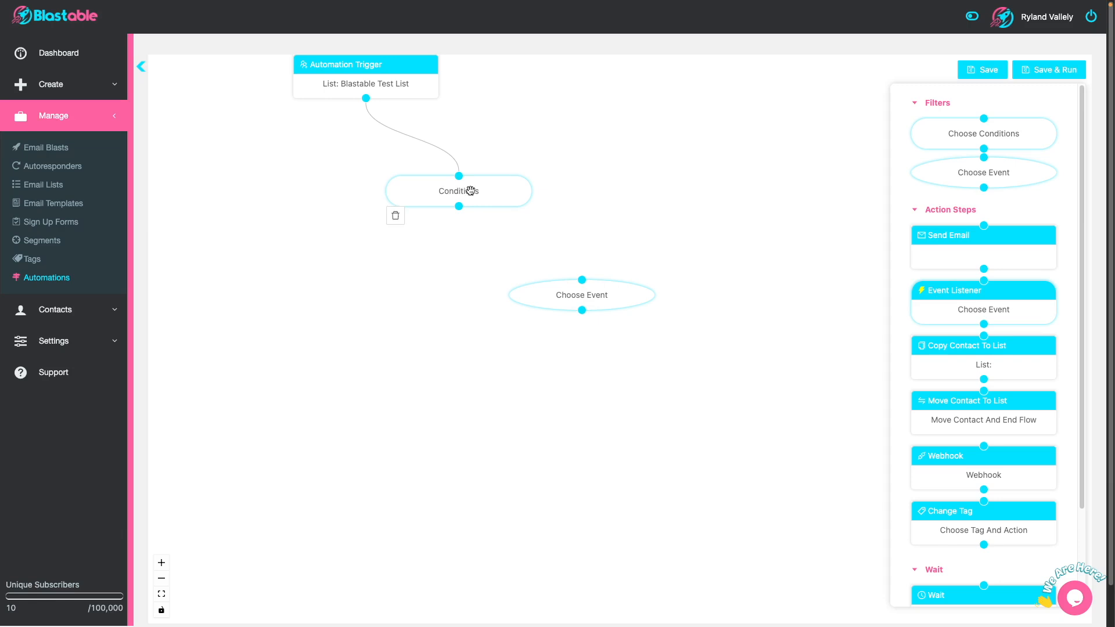
{"action": "left_click", "coordinate": [559, 294]}
{"action": "double_click", "coordinate": [593, 295]}
{"action": "left_click", "coordinate": [475, 145]}
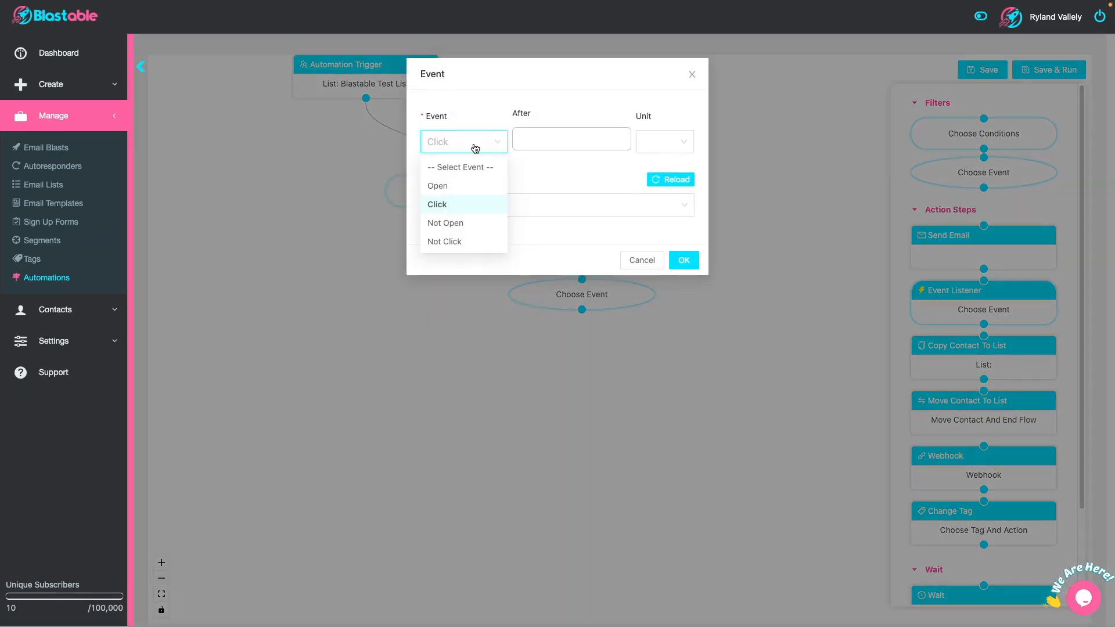
{"action": "left_click", "coordinate": [477, 224]}
Set the Not Open event to apply after 5 Days on any email and connect it to the Conditions filter
{"action": "left_click", "coordinate": [544, 140]}
{"action": "type", "text": "5"}
{"action": "left_click", "coordinate": [665, 142]}
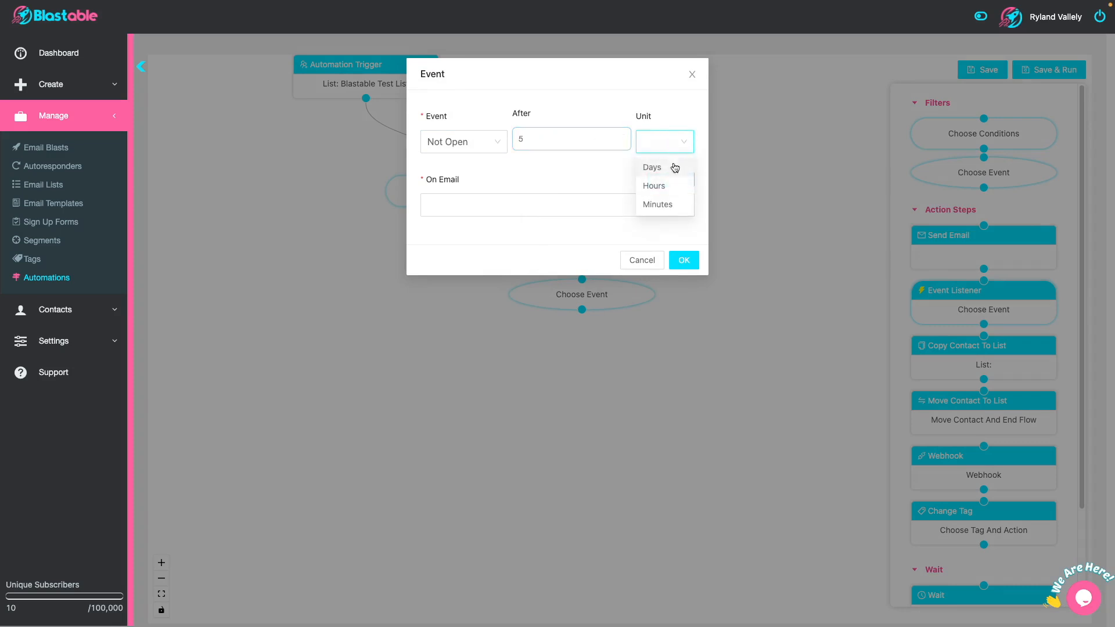
{"action": "left_click", "coordinate": [674, 167]}
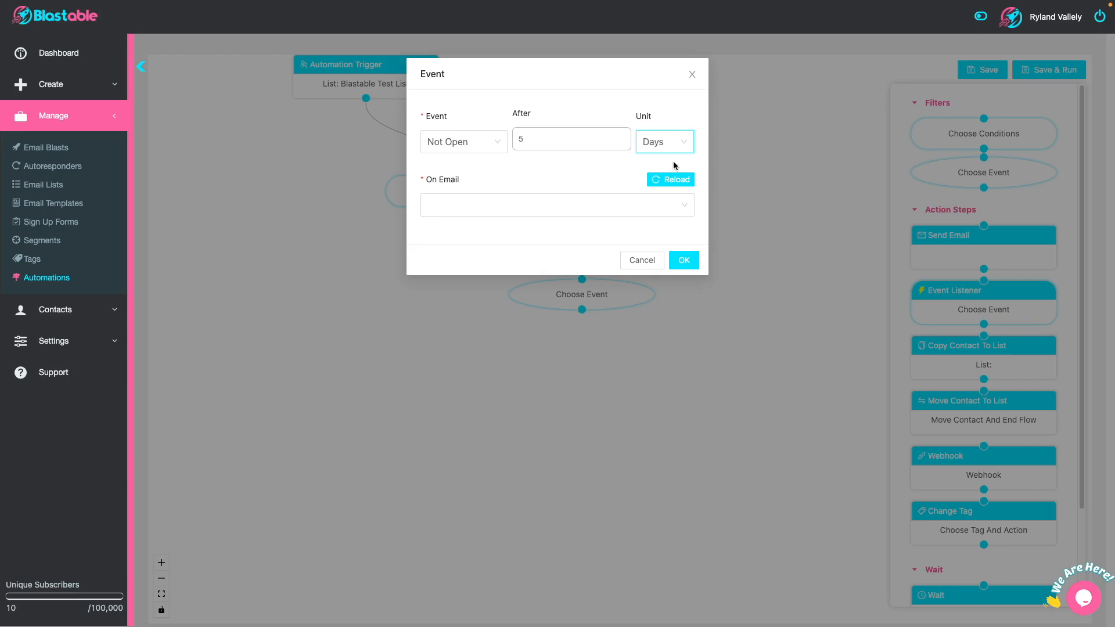
{"action": "left_click", "coordinate": [585, 212]}
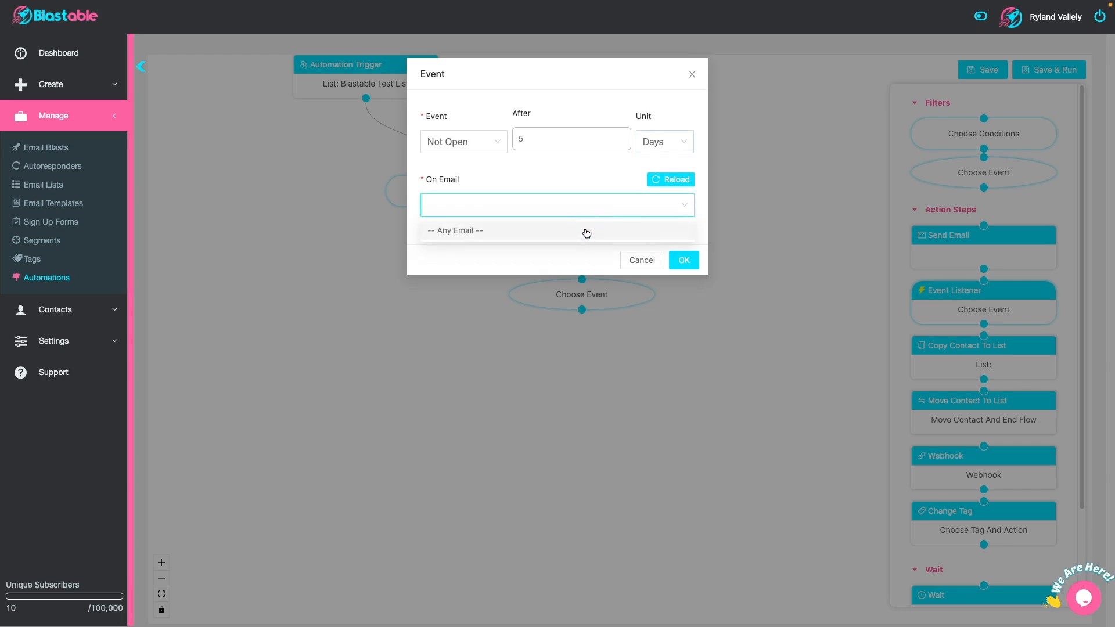
{"action": "left_click", "coordinate": [587, 233]}
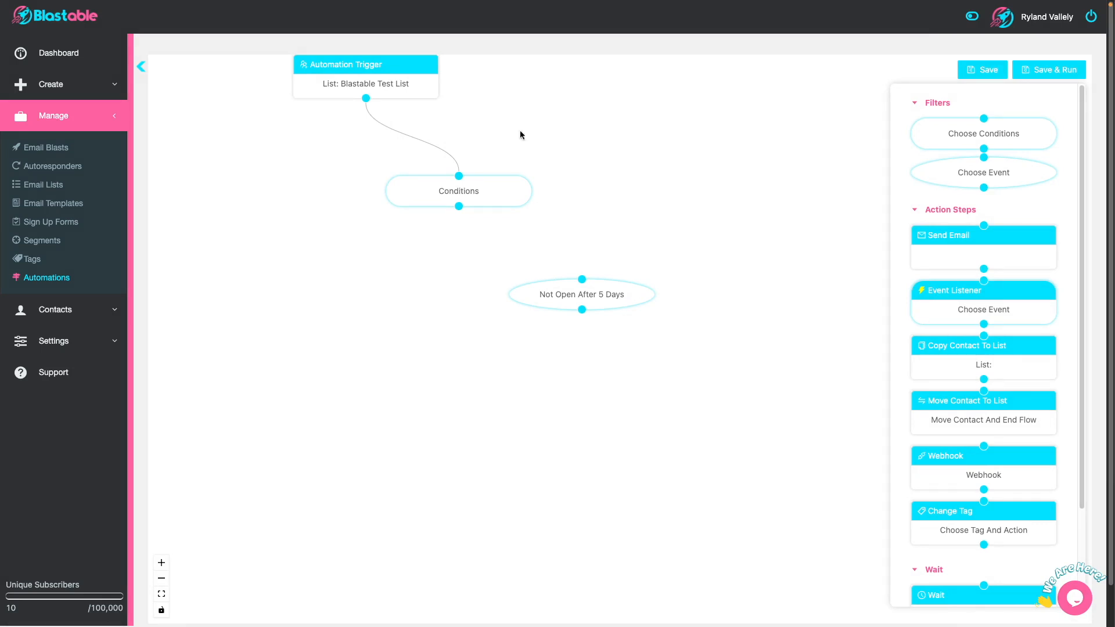
{"action": "left_click_drag", "start_coordinate": [583, 280], "coordinate": [459, 207]}
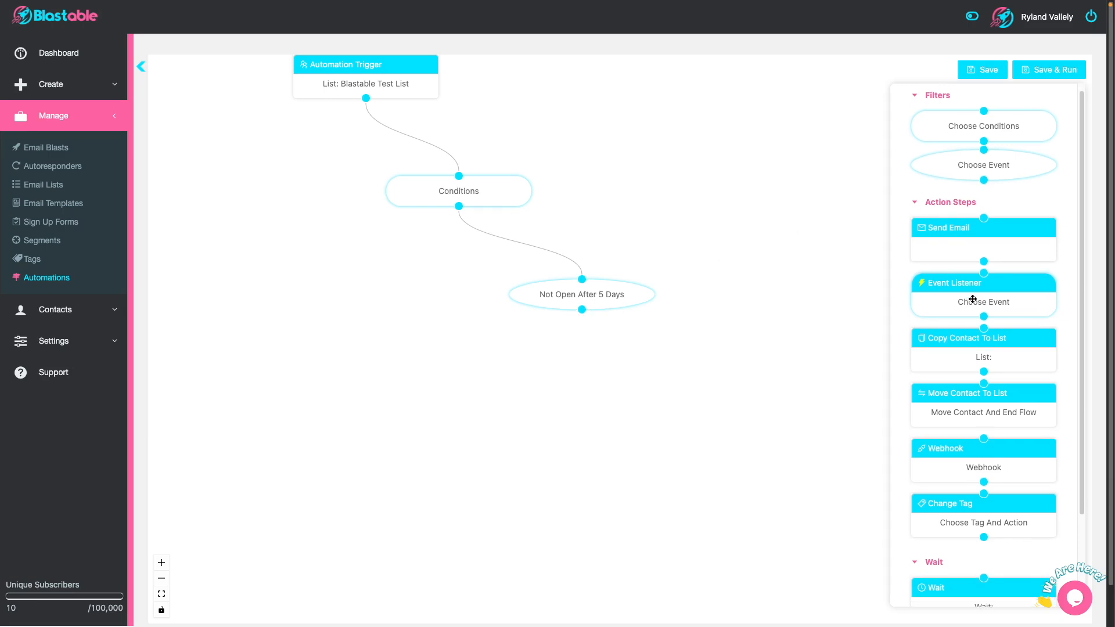
Add a Move Contact To List action connected to the Not Open event and set its list to Blastable Test List
{"action": "scroll", "coordinate": [967, 301], "scroll_direction": "down", "scroll_amount": 1}
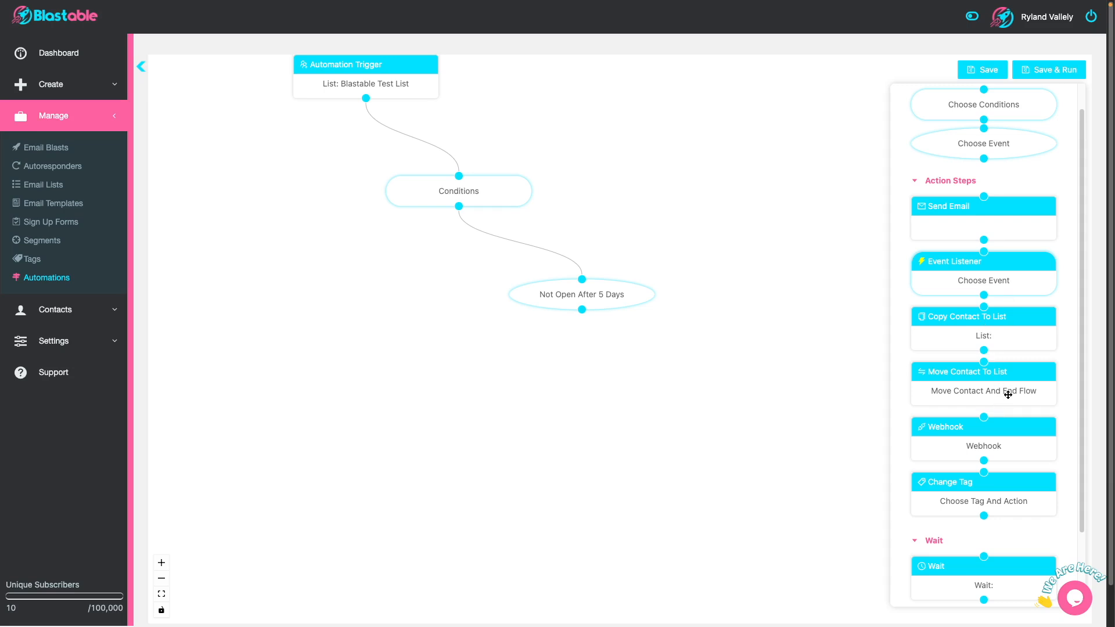
{"action": "scroll", "coordinate": [1015, 513], "scroll_direction": "down", "scroll_amount": 3}
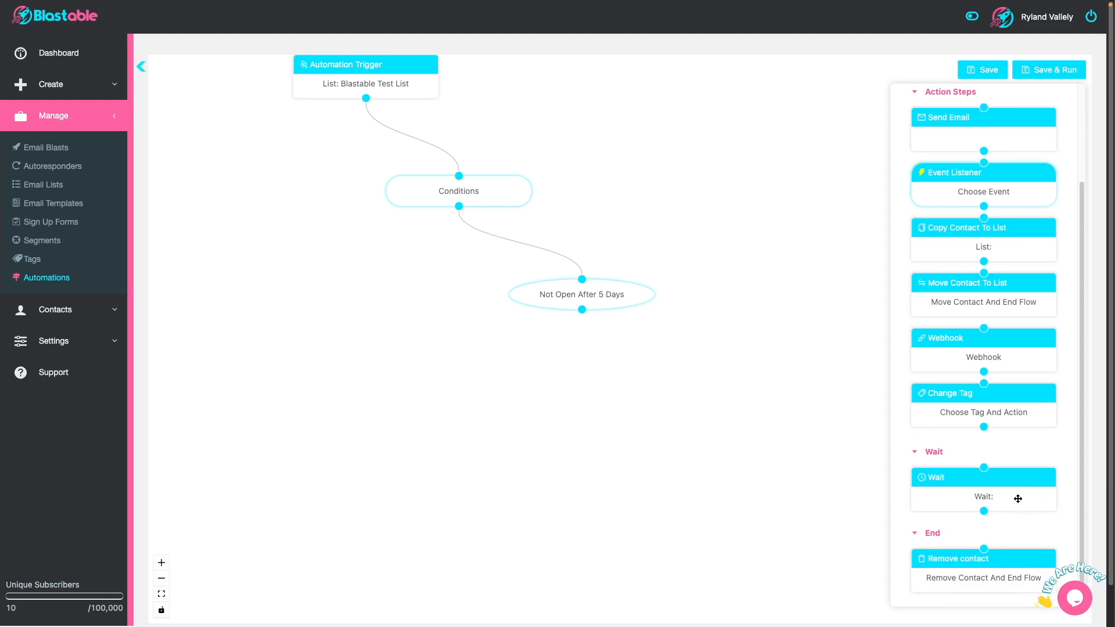
{"action": "scroll", "coordinate": [1018, 499], "scroll_direction": "down", "scroll_amount": 1}
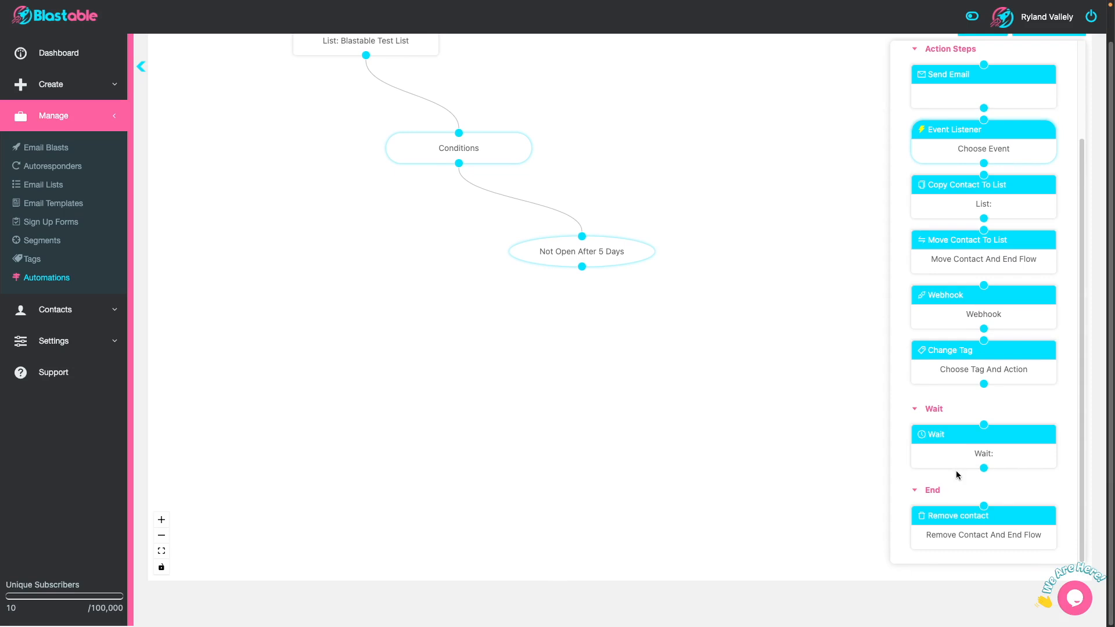
{"action": "scroll", "coordinate": [963, 499], "scroll_direction": "up", "scroll_amount": 4}
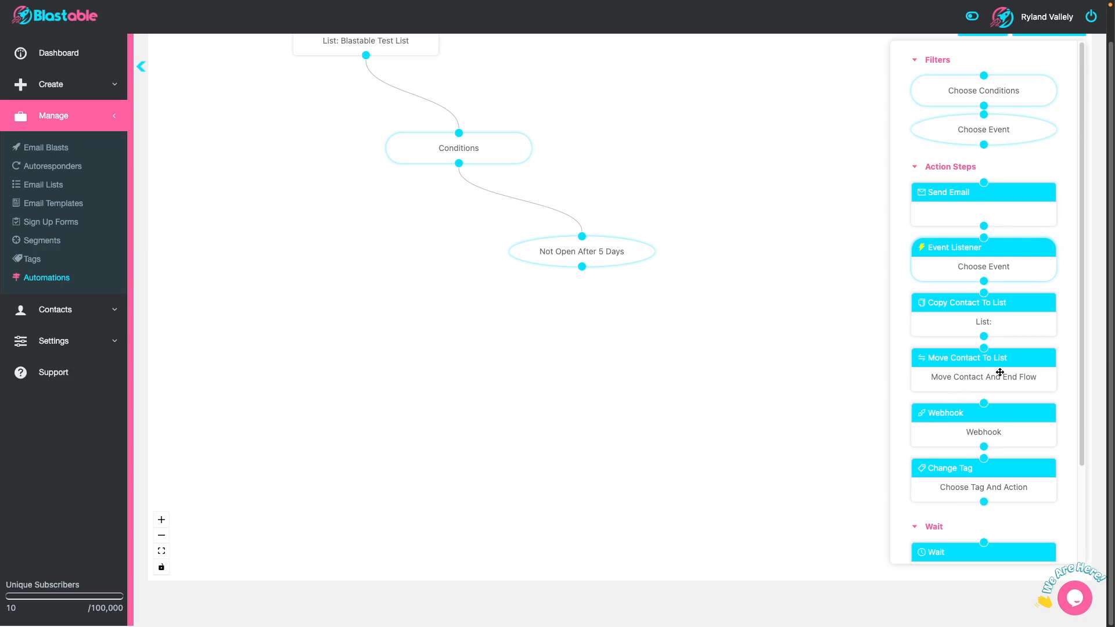
{"action": "left_click_drag", "start_coordinate": [1011, 373], "coordinate": [642, 355]}
{"action": "left_click_drag", "start_coordinate": [713, 357], "coordinate": [582, 266]}
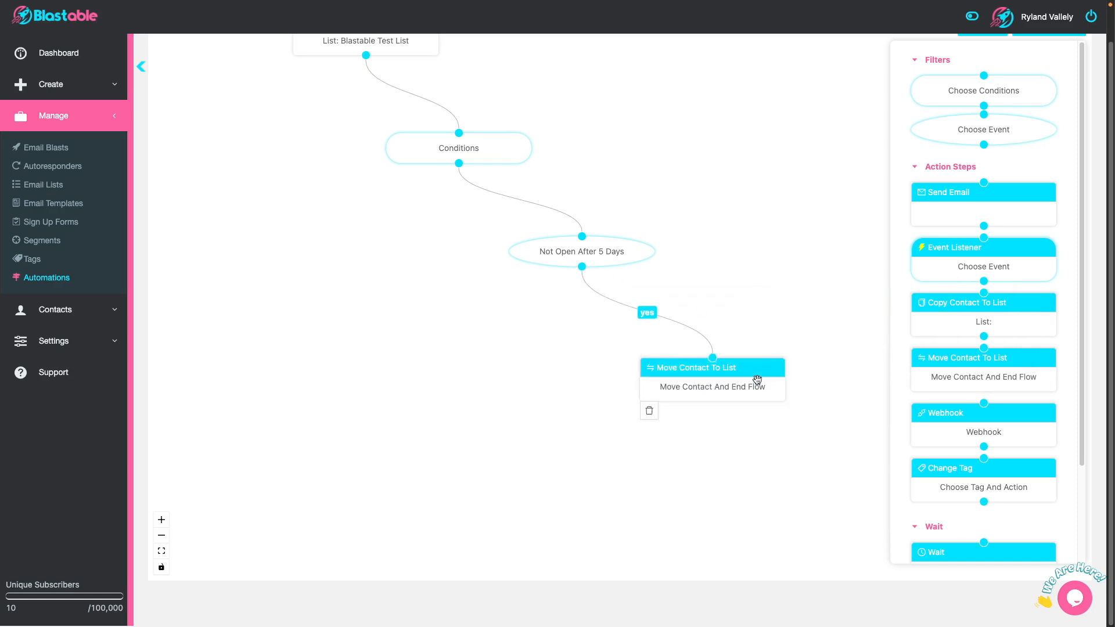
{"action": "left_click", "coordinate": [757, 379]}
{"action": "left_click", "coordinate": [639, 138]}
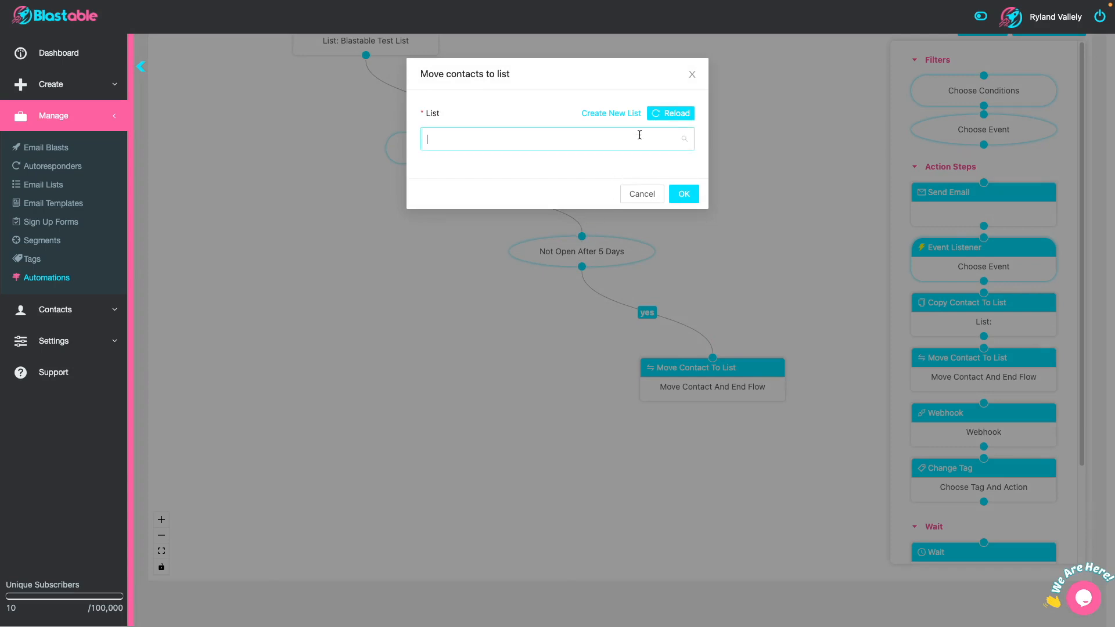
{"action": "left_click", "coordinate": [592, 168]}
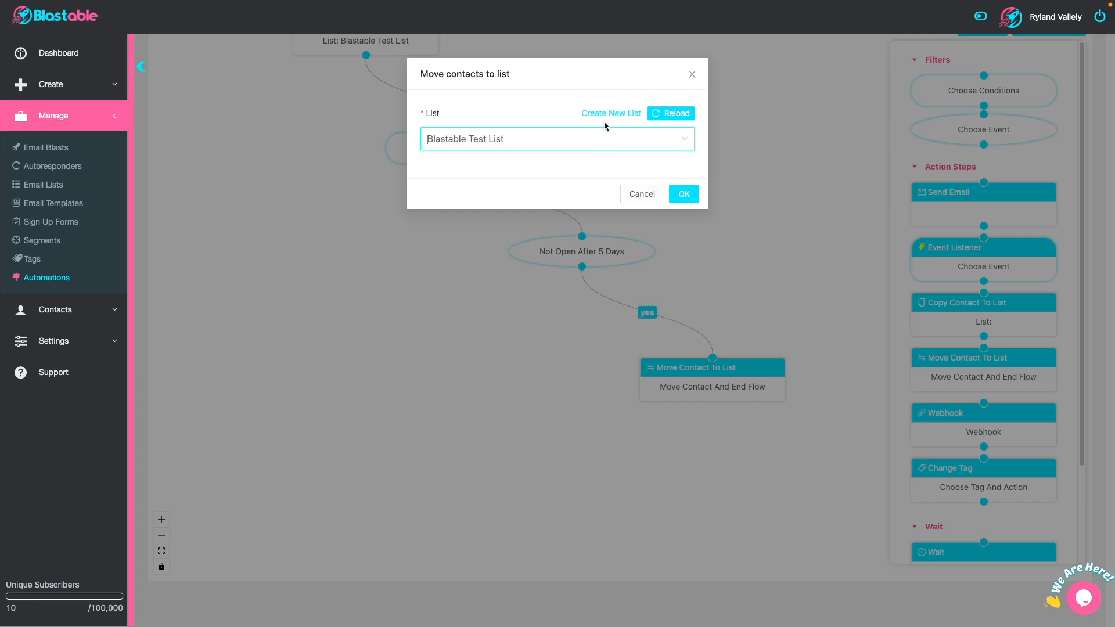
{"action": "left_click", "coordinate": [681, 198]}
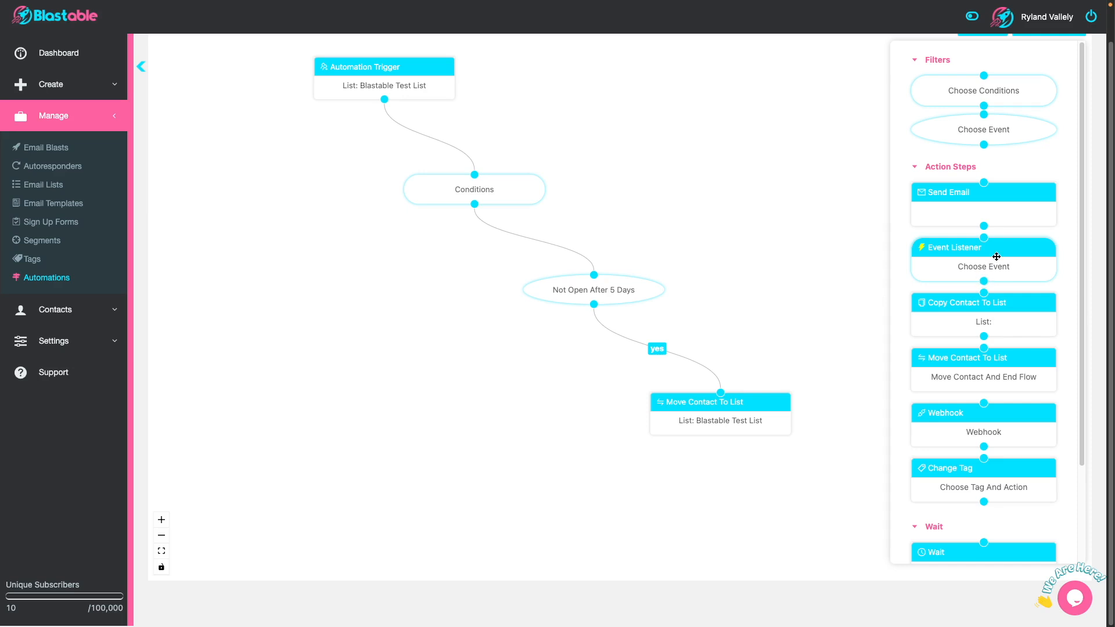
Add an Event Listener action below the Not Open event filter and connect it to that event
{"action": "left_click_drag", "start_coordinate": [997, 256], "coordinate": [593, 304]}
{"action": "mouse_move", "coordinate": [598, 384]}
{"action": "left_click_drag", "start_coordinate": [588, 399], "coordinate": [619, 442]}
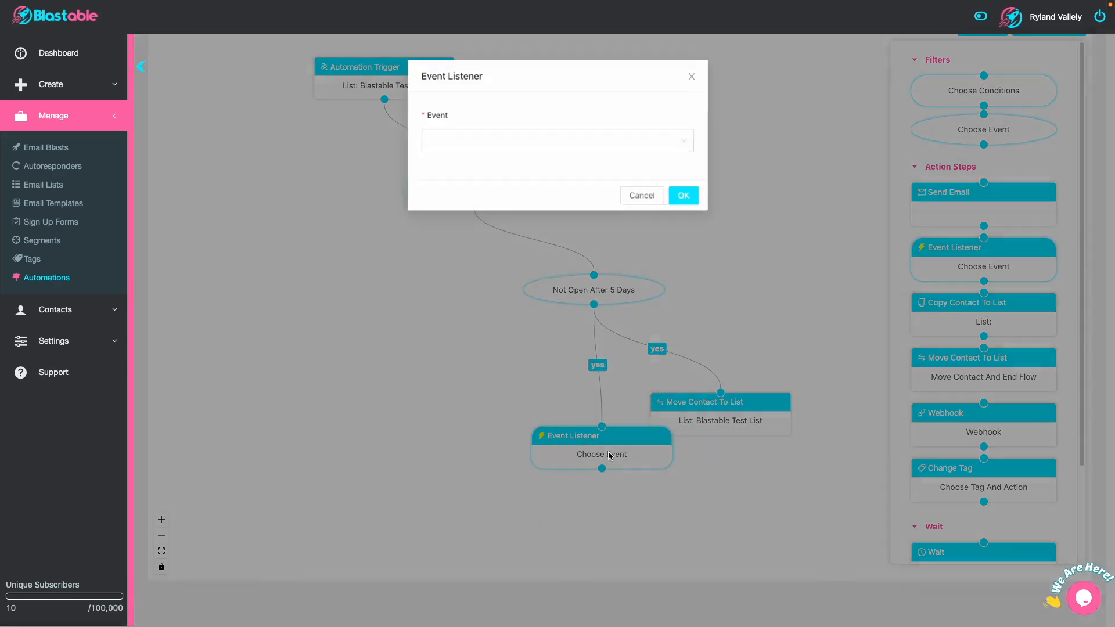
{"action": "left_click", "coordinate": [543, 148]}
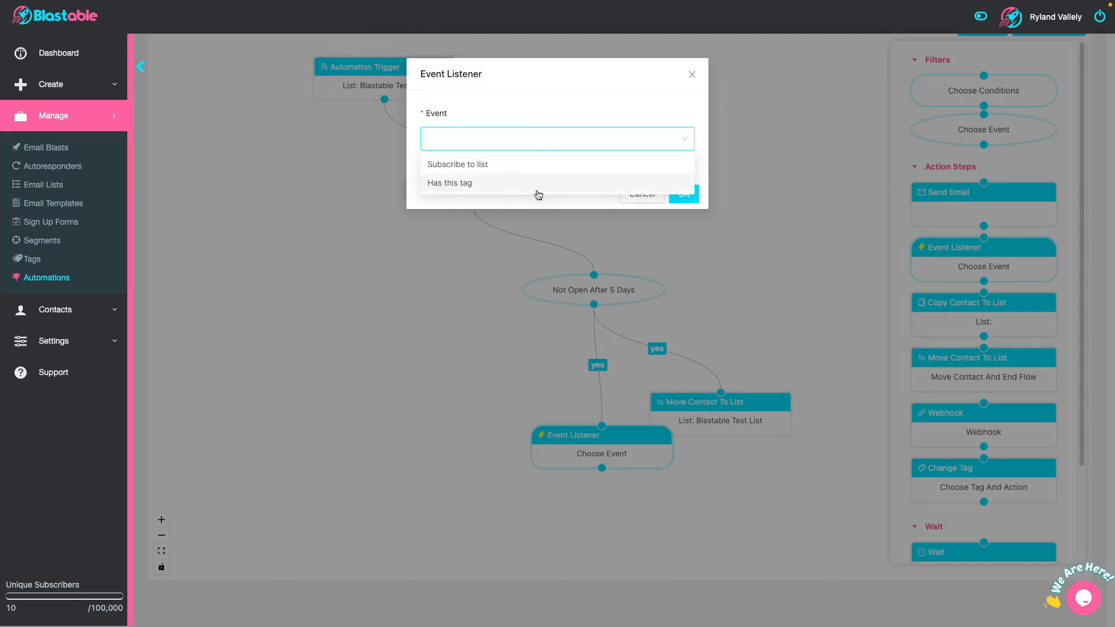
{"action": "left_click", "coordinate": [535, 165]}
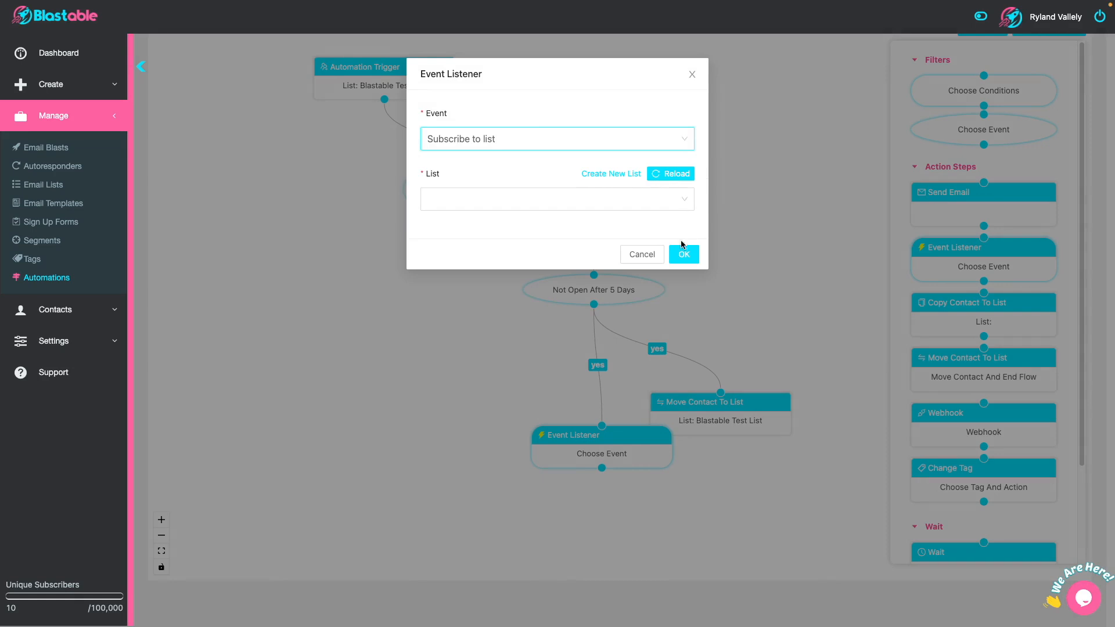
{"action": "left_click", "coordinate": [610, 200]}
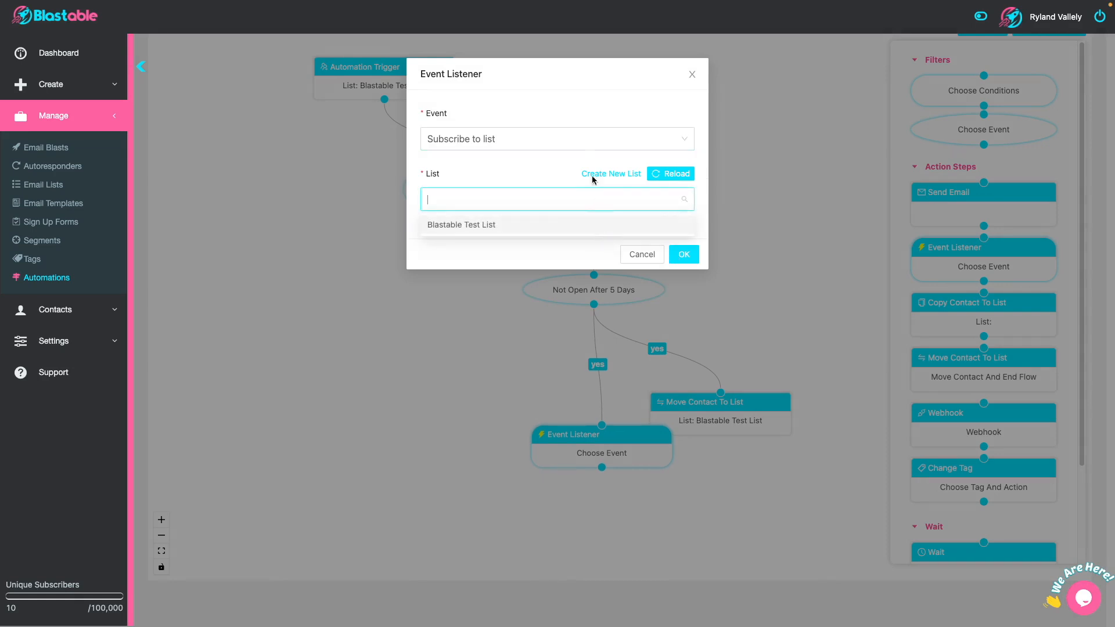
{"action": "left_click", "coordinate": [596, 324]}
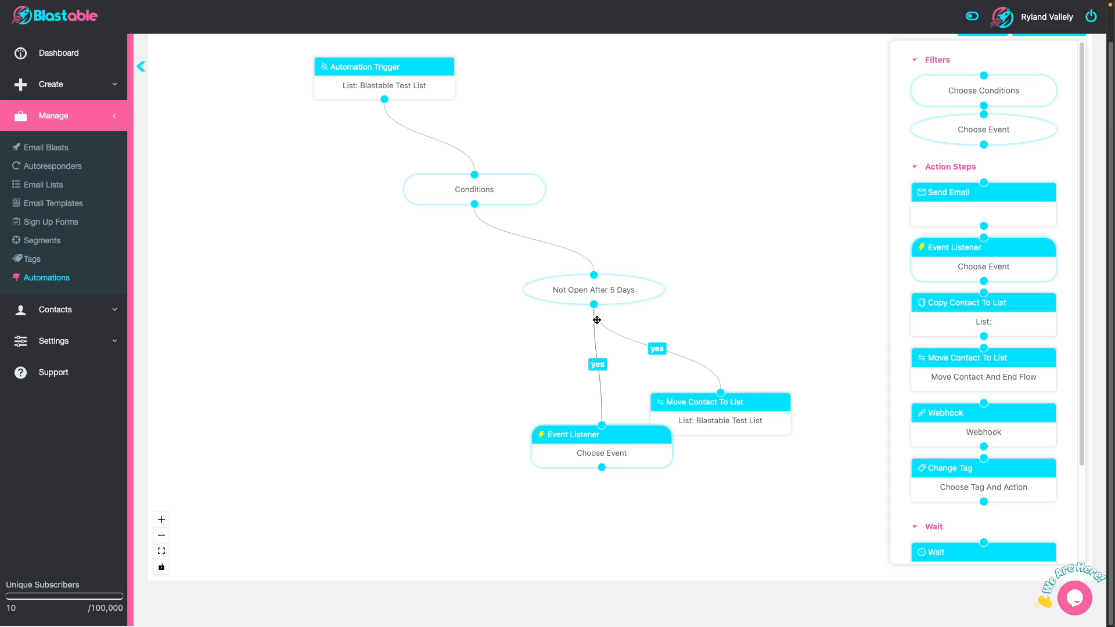
Add a Wait action beside the Event Listener, leave its waiting time unset, and connect it to the Not Open event
{"action": "scroll", "coordinate": [1023, 406], "scroll_direction": "down", "scroll_amount": 3}
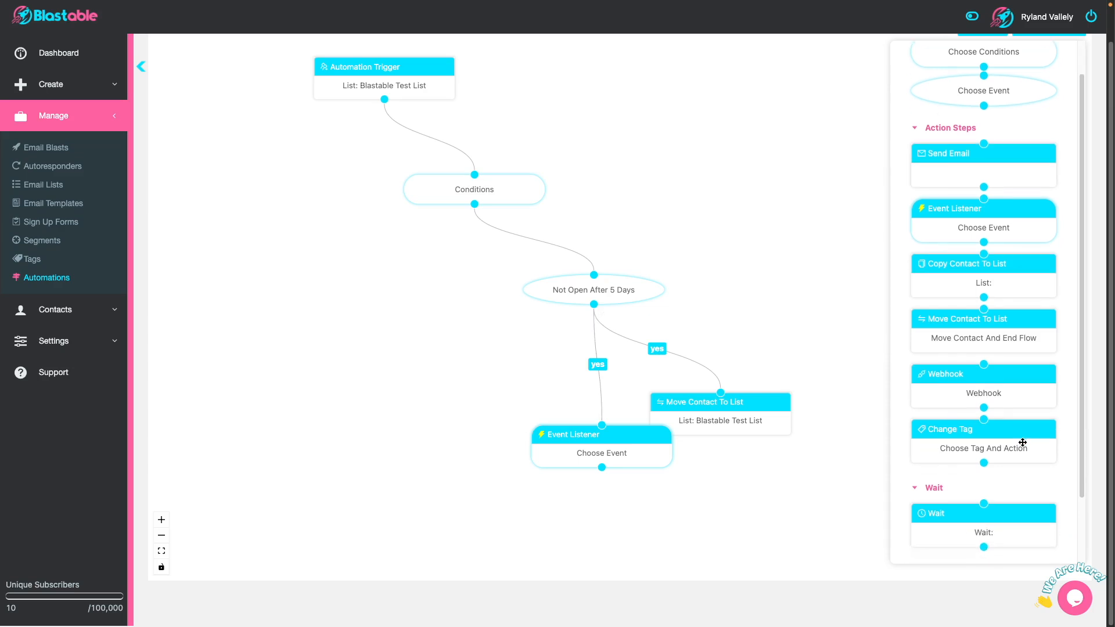
{"action": "left_click_drag", "start_coordinate": [1022, 442], "coordinate": [390, 407]}
{"action": "left_click", "coordinate": [458, 415]}
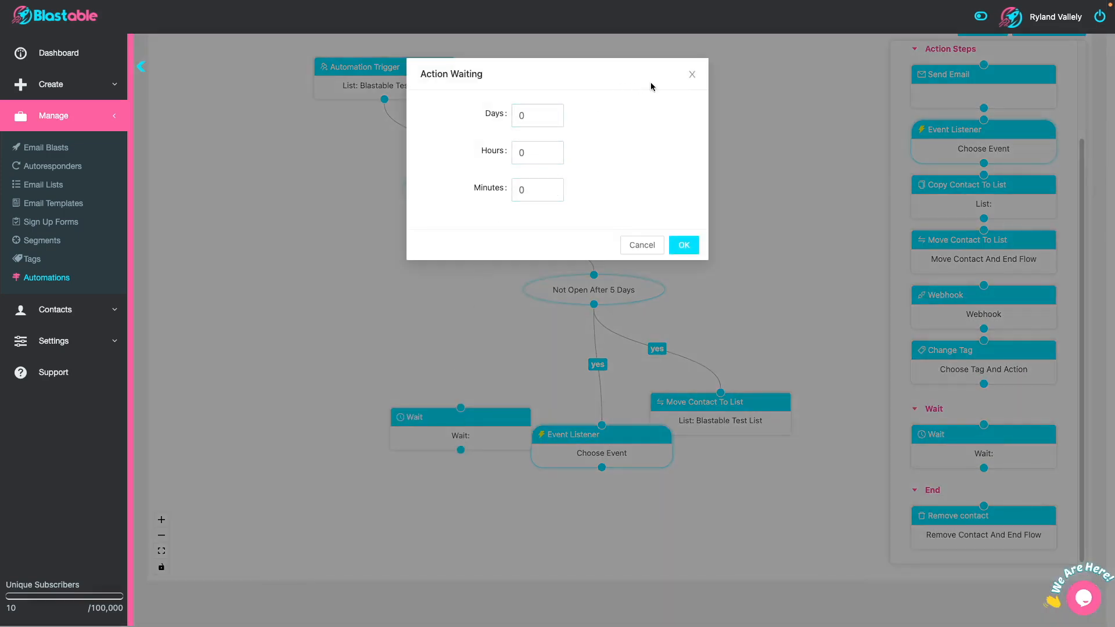
{"action": "left_click", "coordinate": [693, 74]}
{"action": "mouse_move", "coordinate": [459, 410]}
{"action": "left_click_drag", "start_coordinate": [459, 410], "coordinate": [554, 277]}
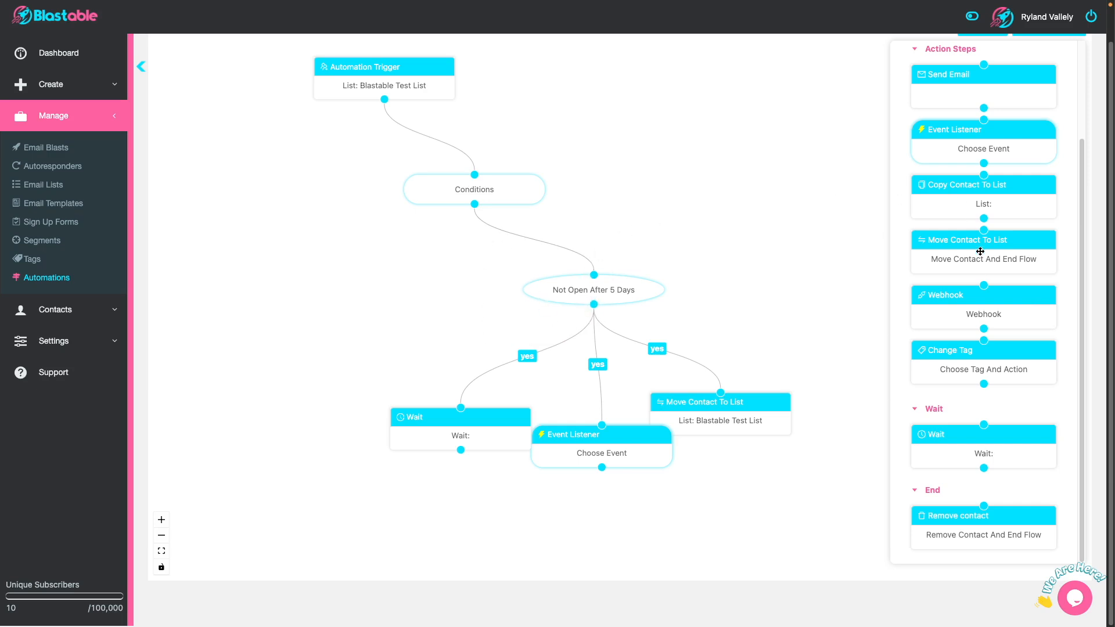
Add a Webhook action beside the Automation Trigger and connect it to the trigger's output
{"action": "left_click_drag", "start_coordinate": [995, 316], "coordinate": [666, 107]}
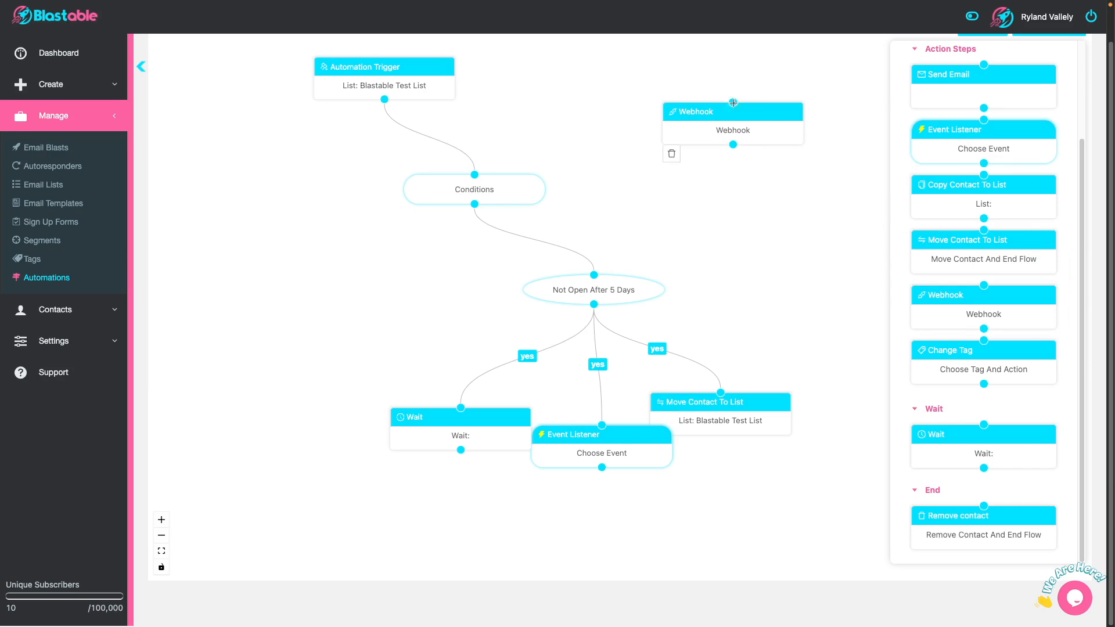
{"action": "left_click_drag", "start_coordinate": [733, 102], "coordinate": [385, 100]}
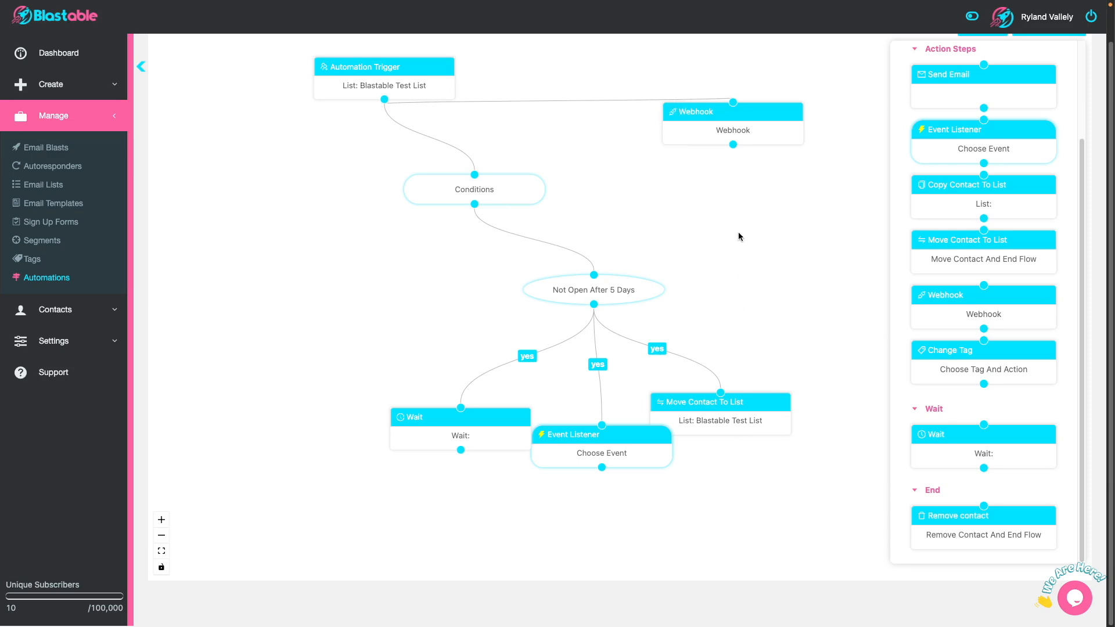
{"action": "scroll", "coordinate": [811, 347], "scroll_direction": "up", "scroll_amount": 1}
{"action": "scroll", "coordinate": [811, 345], "scroll_direction": "down", "scroll_amount": 1}
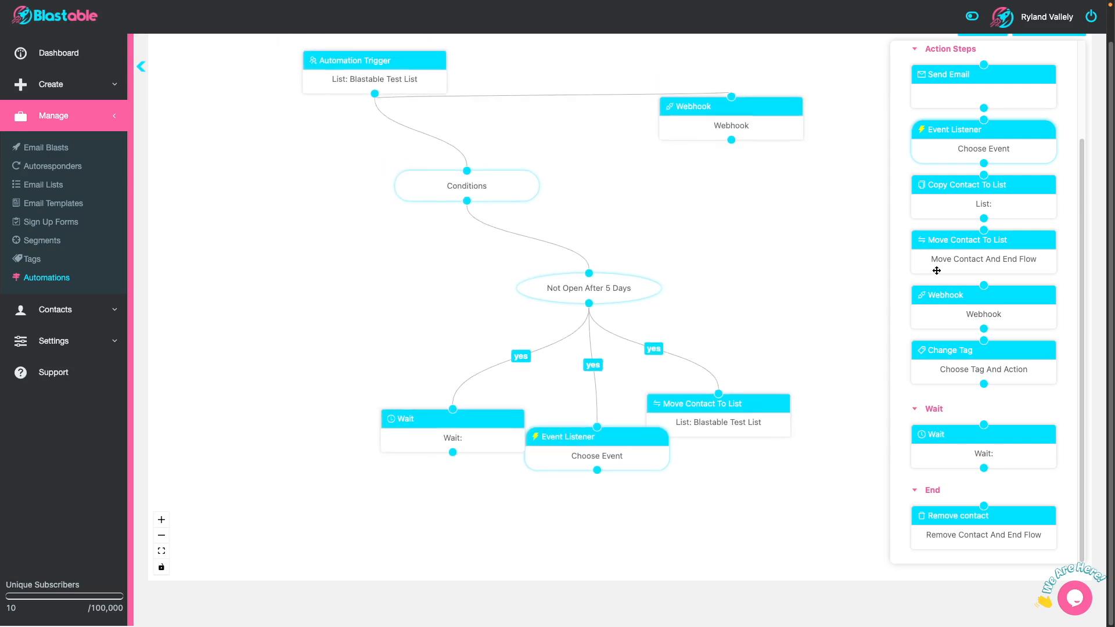
{"action": "scroll", "coordinate": [1066, 81], "scroll_direction": "up", "scroll_amount": 3}
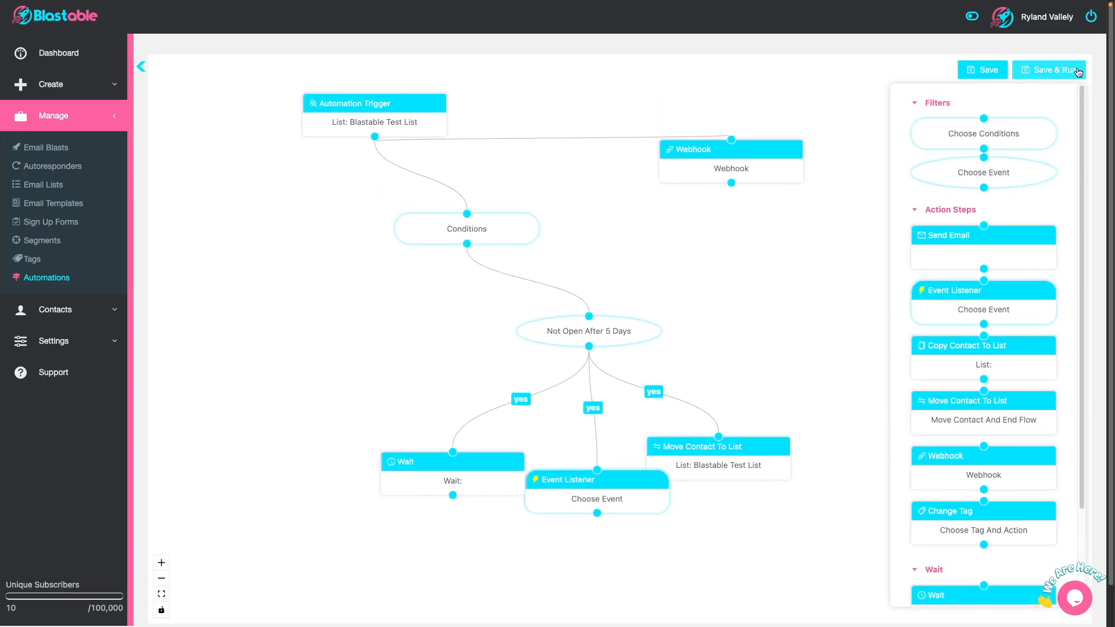